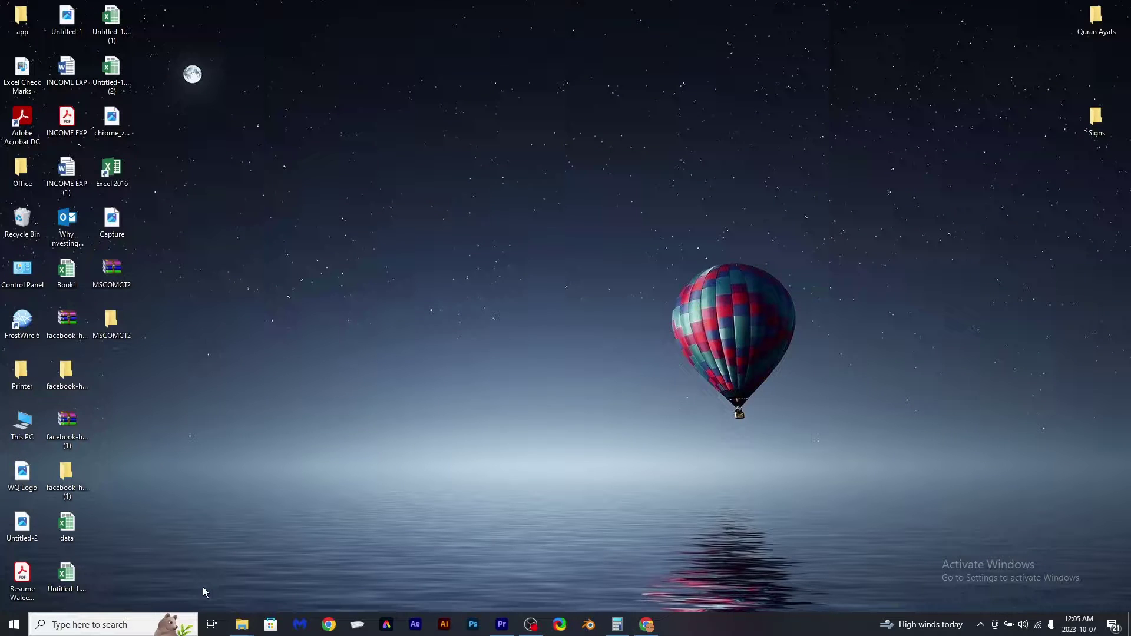
Step: Launch Excel 2016 from Windows search to open the energy-source workbook
click(85, 625)
text(ex)
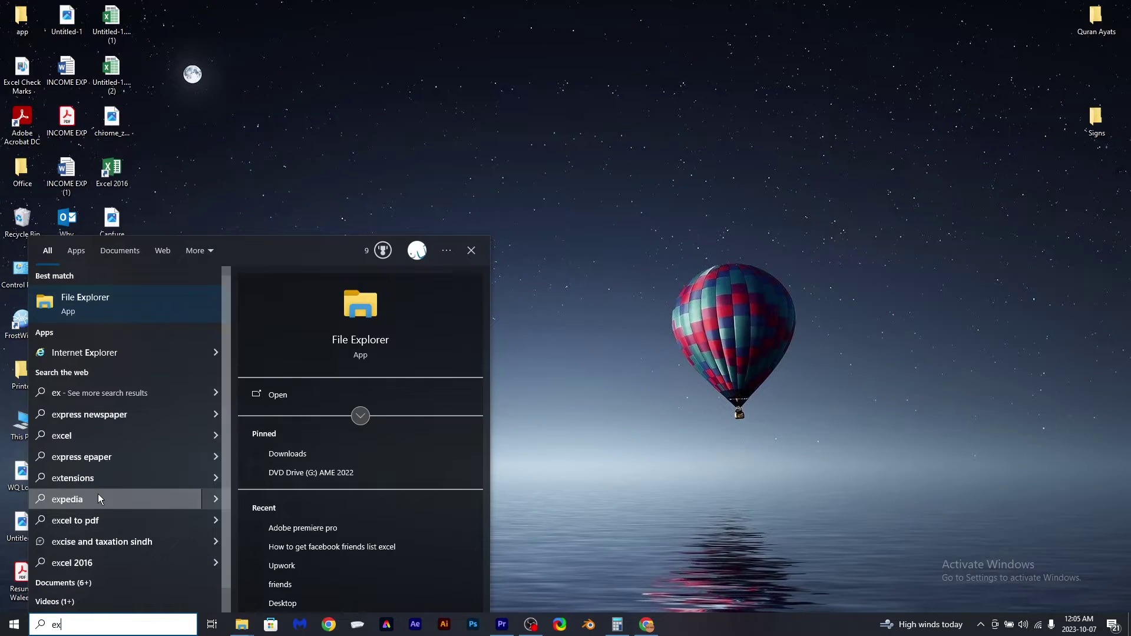
text(cel)
click(115, 318)
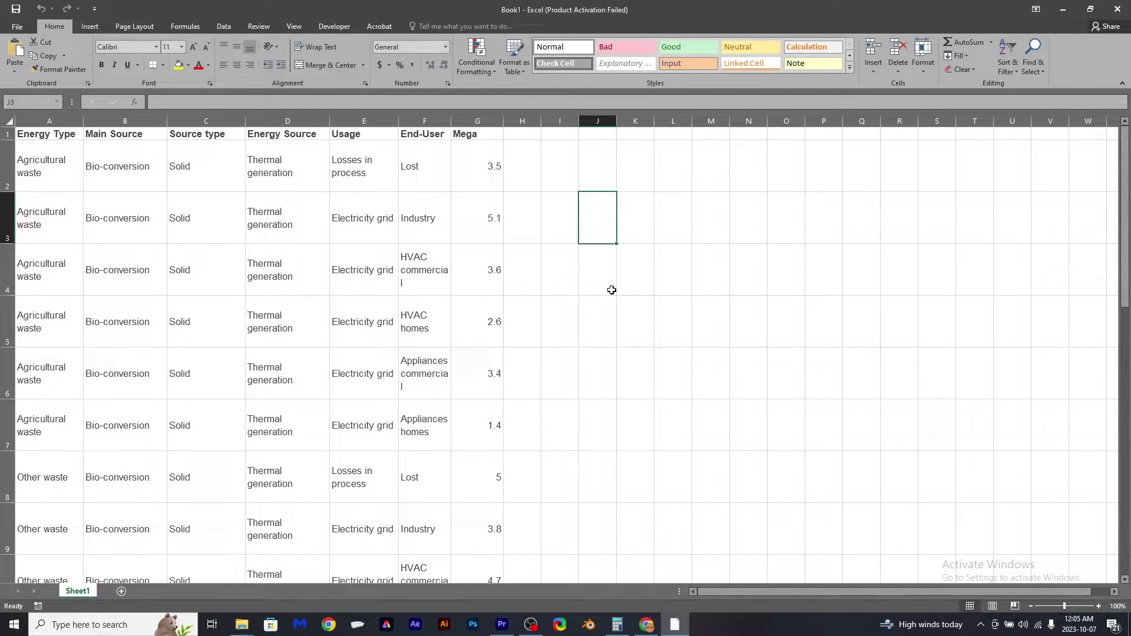
Step: Dismiss the Office Activation Wizard and bring up the Insert ribbon commands
click(682, 427)
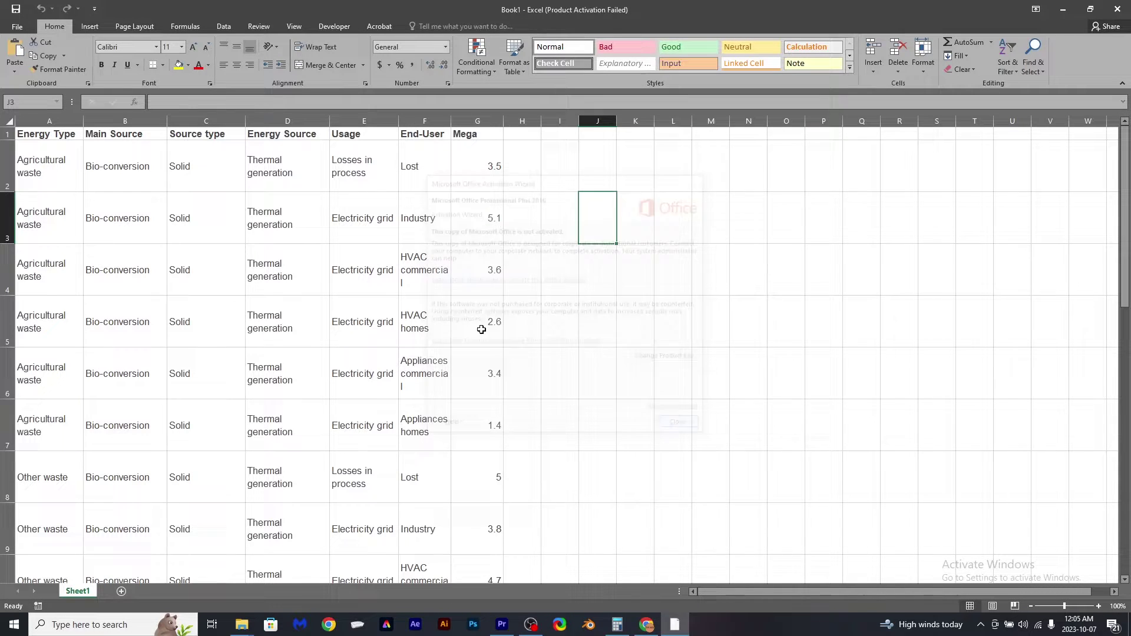
click(96, 30)
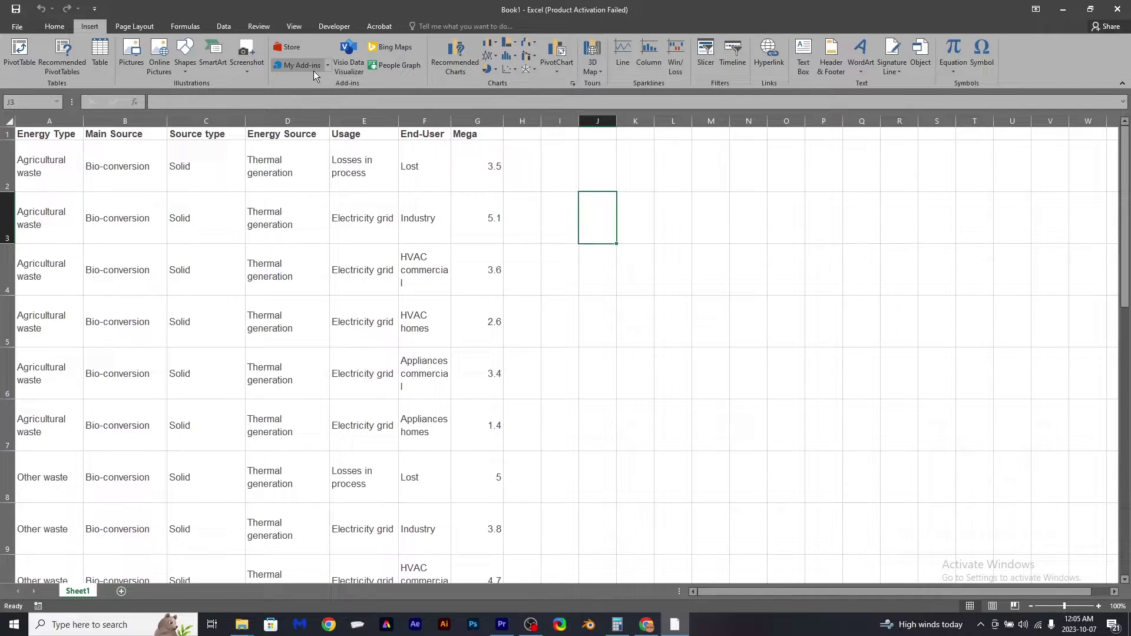
Step: Search the Office add-in Store for 'charts' to list ChartExpo and Modern Charts
click(312, 69)
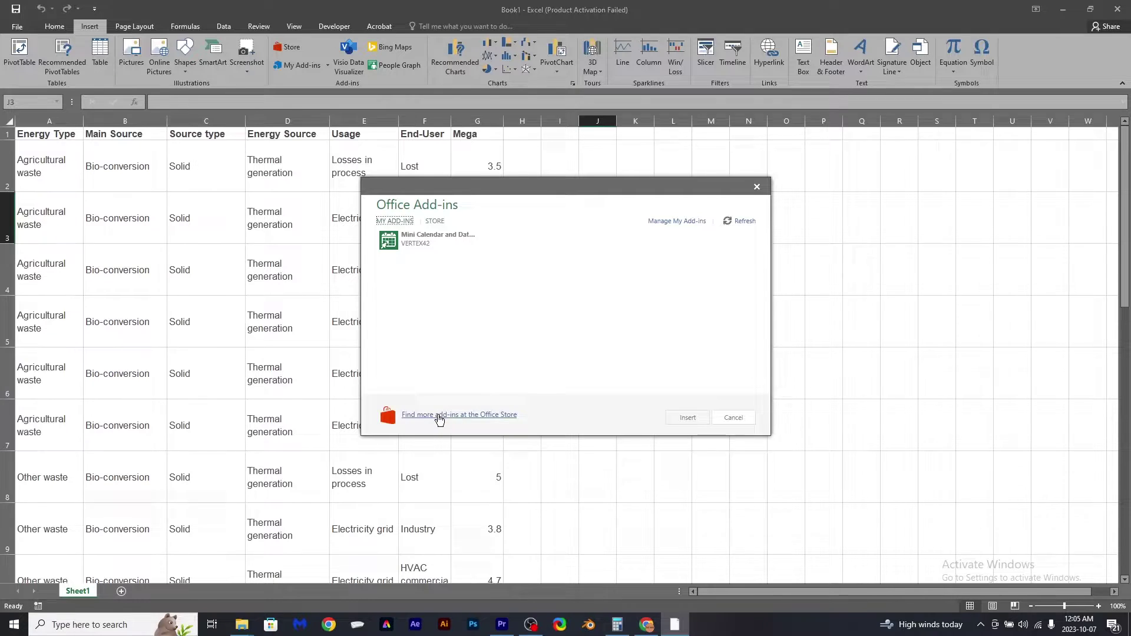
click(437, 416)
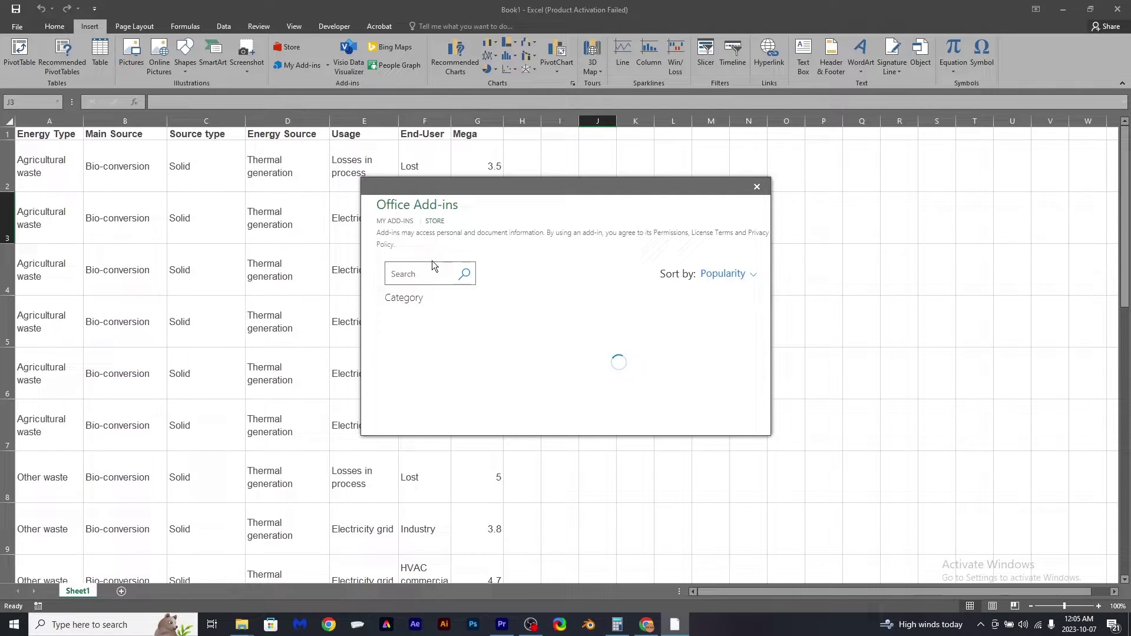
click(422, 275)
text(harts)
click(464, 276)
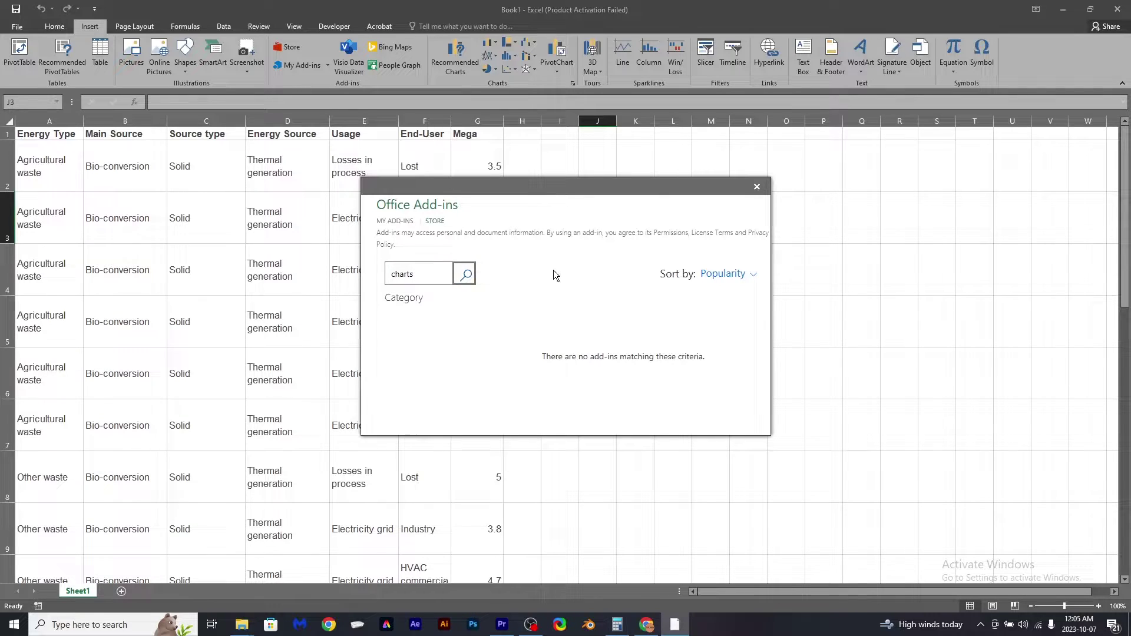
click(433, 275)
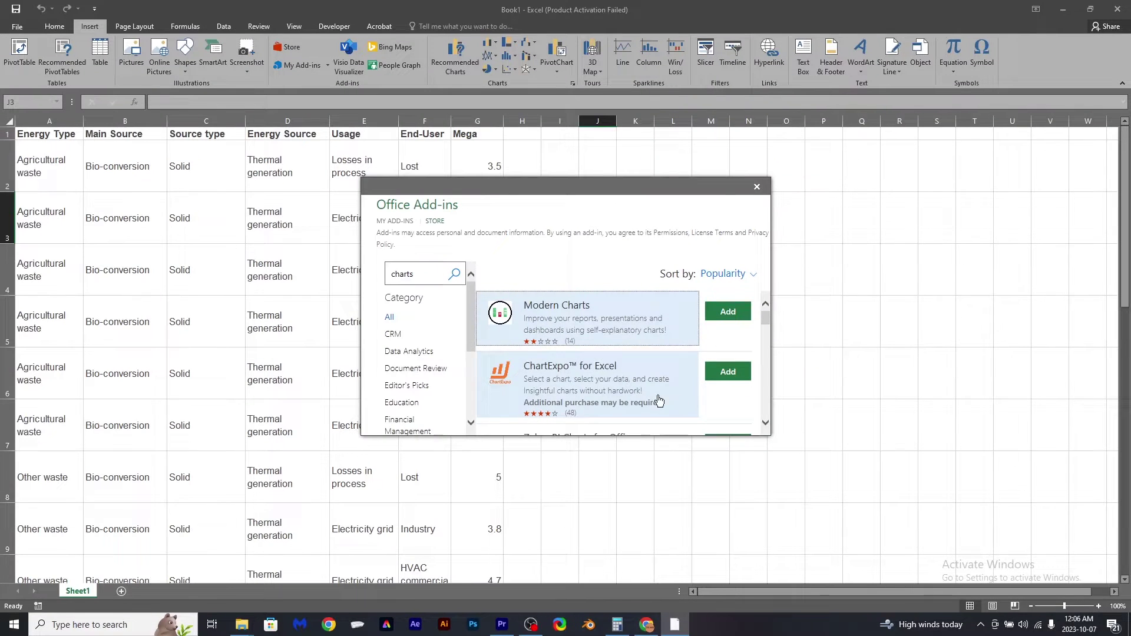
Step: Add ChartExpo for Excel, agreeing to all its terms and conditions
click(726, 373)
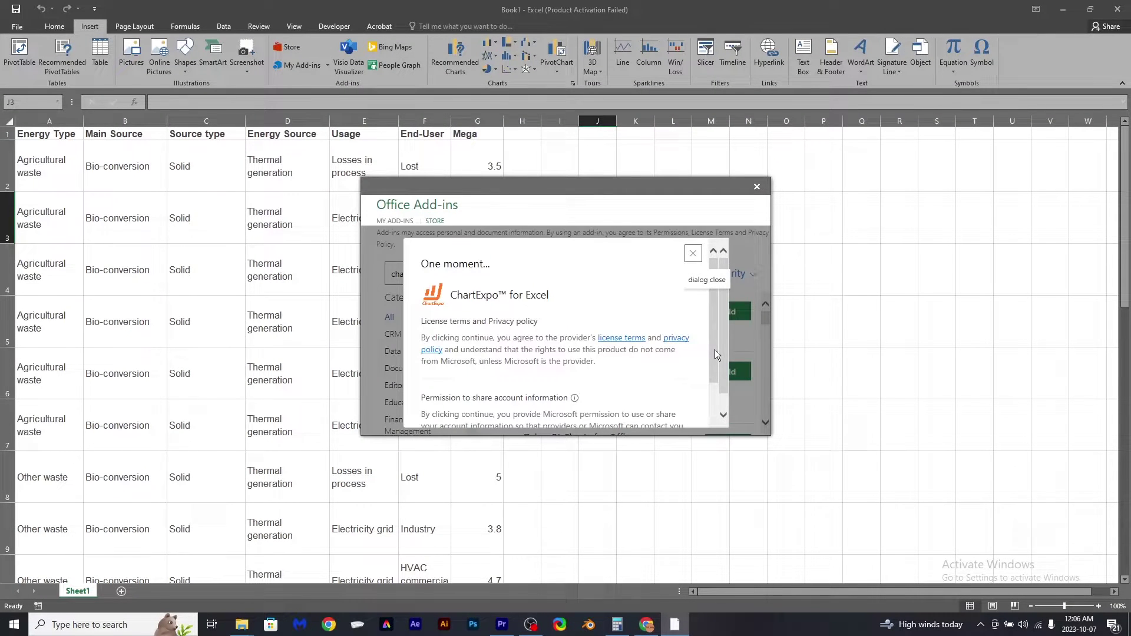
scroll(715, 354, down, 2)
click(428, 386)
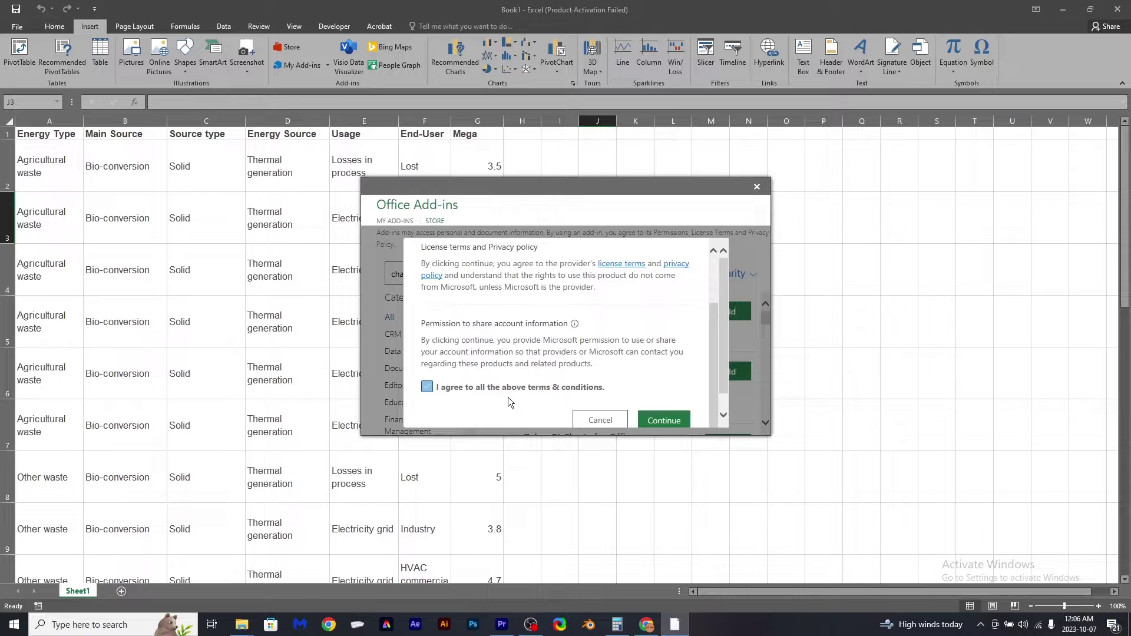
click(653, 422)
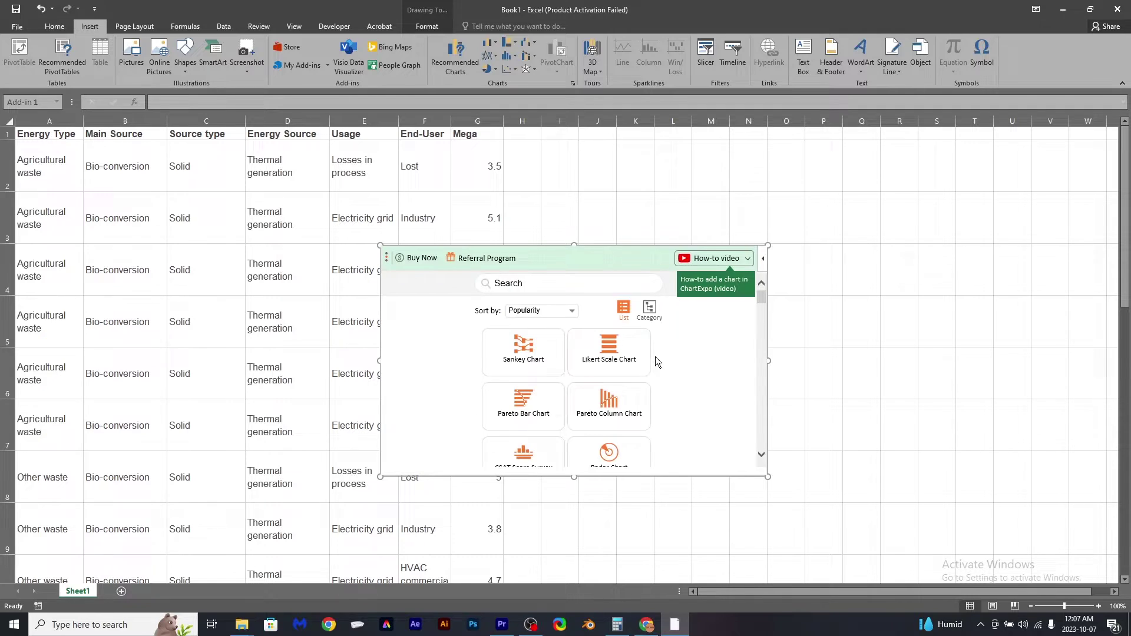
Step: Pick the Sankey Chart in ChartExpo and move its pane right of column G
click(534, 359)
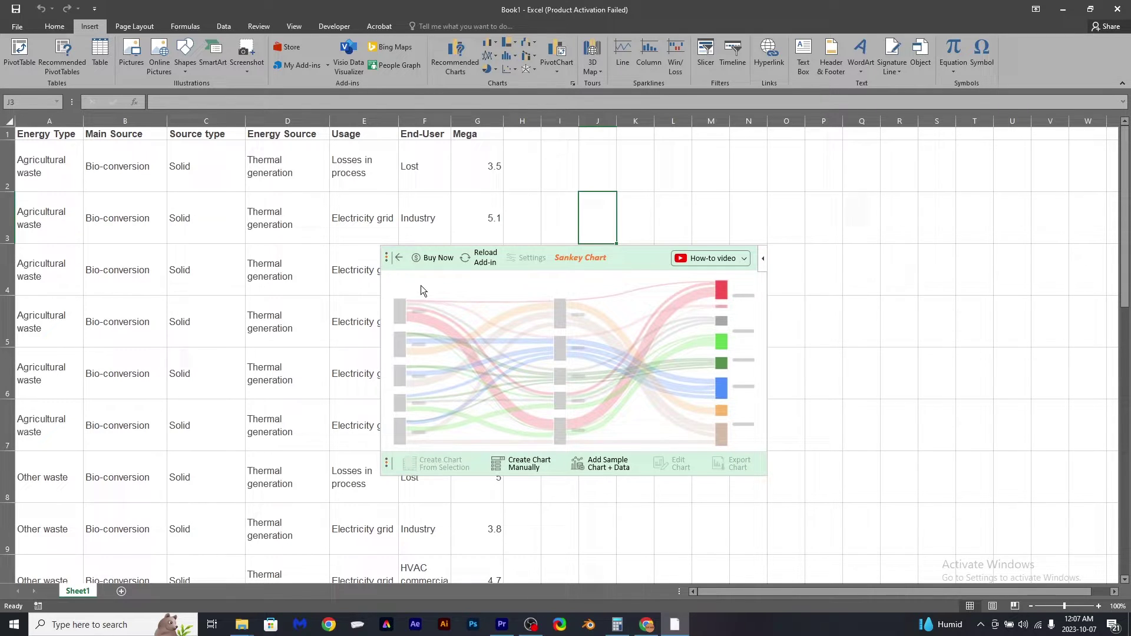
click(744, 258)
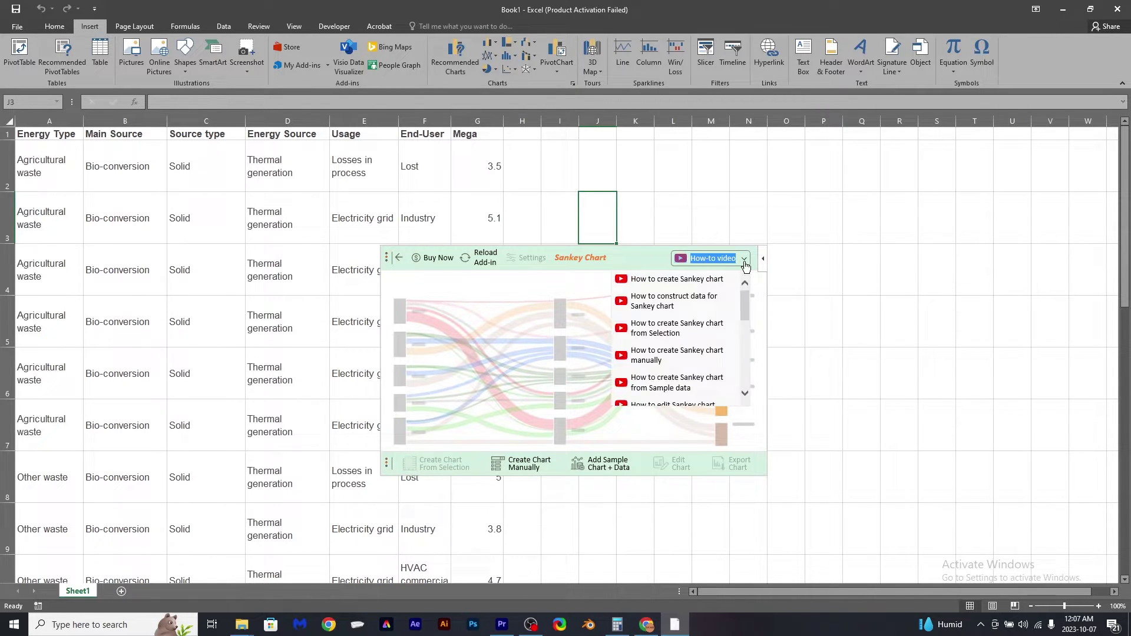
mouse_move(645, 247)
mouse_down()
mouse_move(653, 259)
mouse_move(817, 204)
mouse_up()
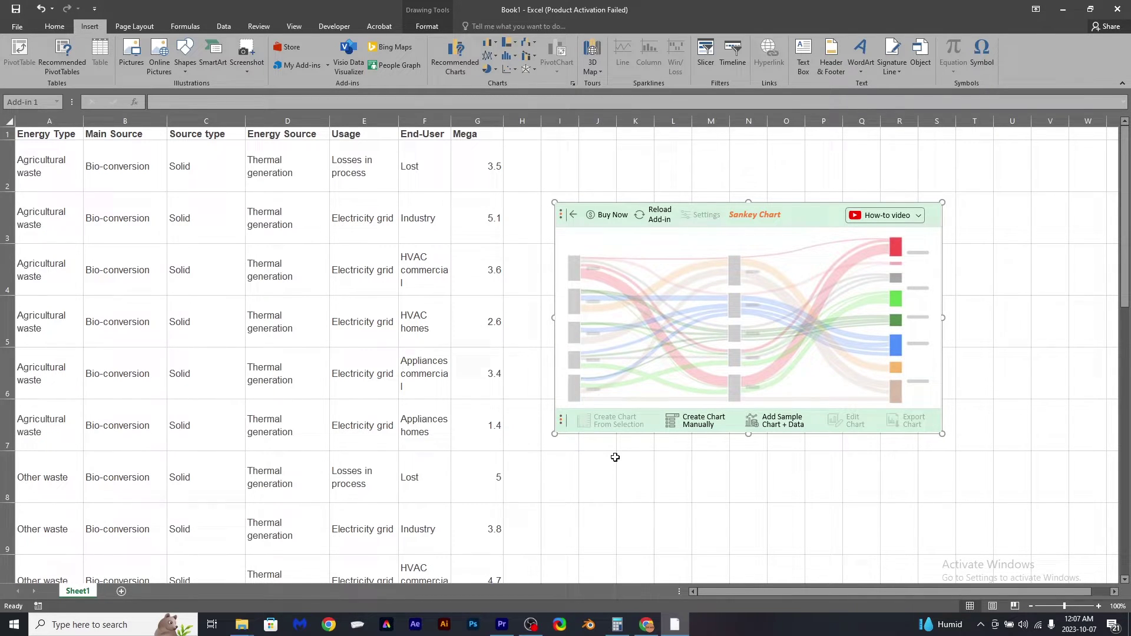
Step: Select A1:G37 and create a ChartExpo Sankey chart from the selection
click(617, 394)
mouse_move(51, 144)
mouse_down()
mouse_move(267, 218)
mouse_move(461, 634)
mouse_move(472, 520)
mouse_up()
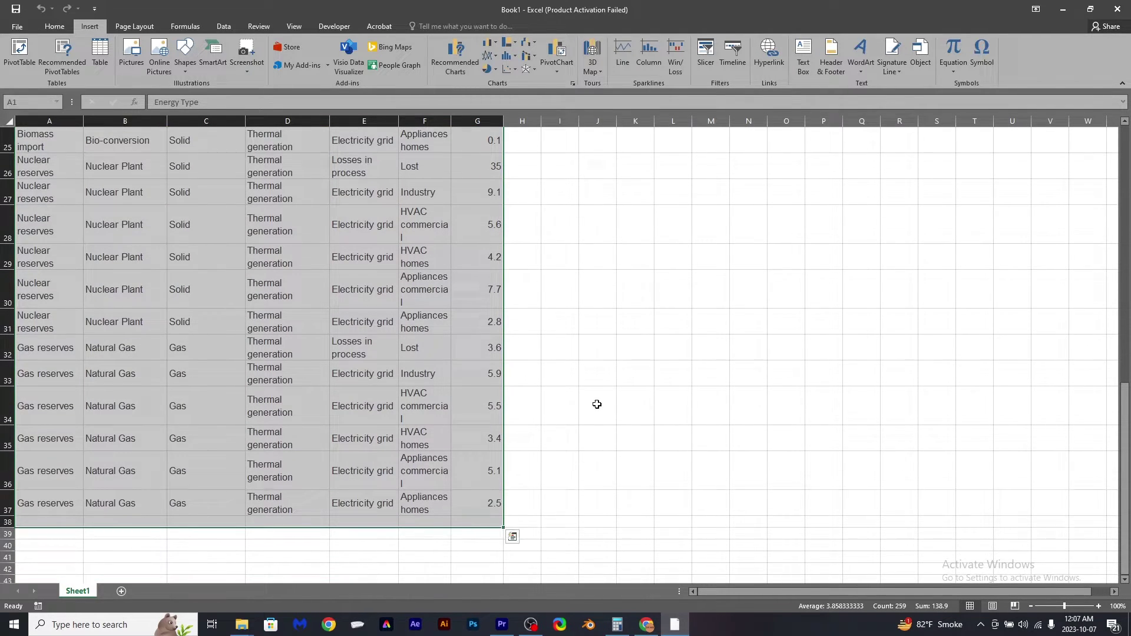
scroll(646, 258, up, 6)
scroll(647, 261, up, 2)
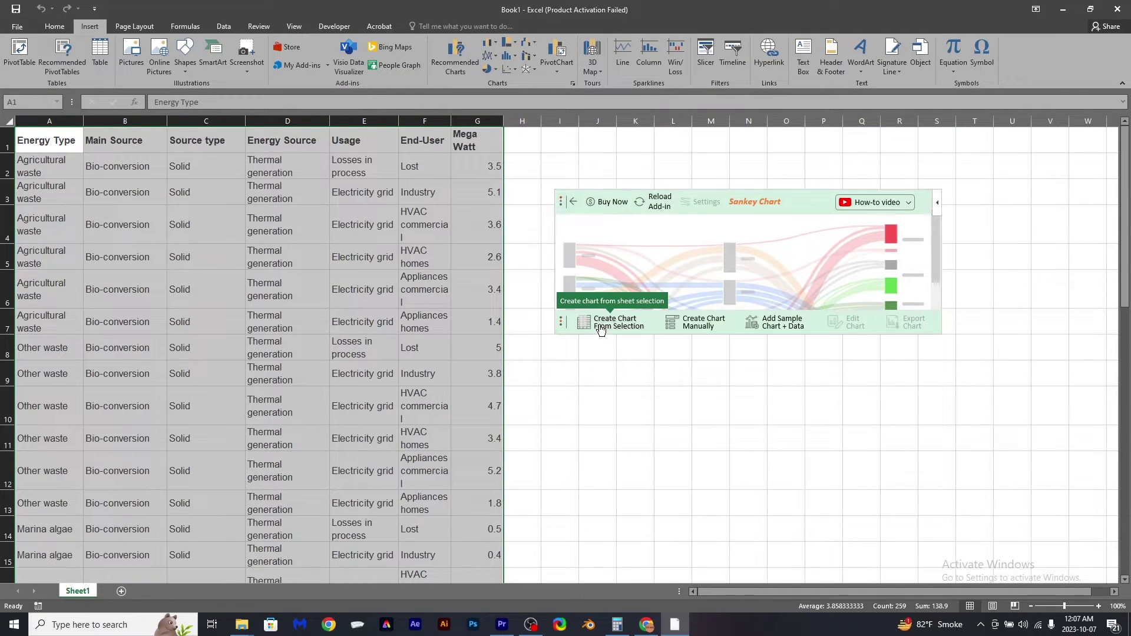
click(601, 329)
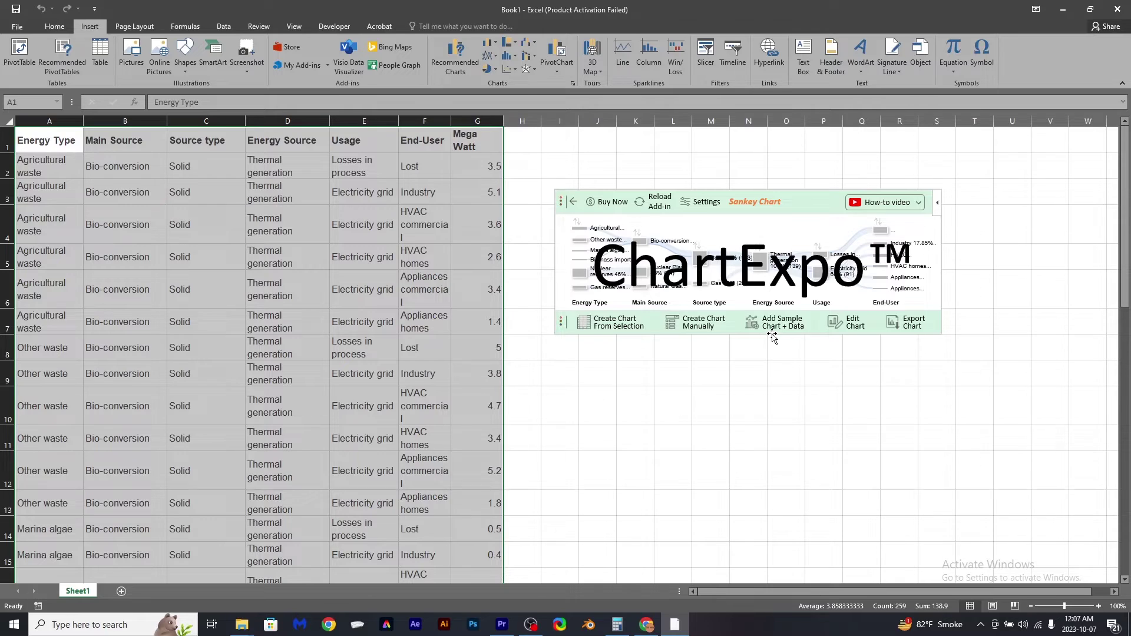
Step: Drag the ChartExpo object's bottom-right corner down and right to enlarge the Sankey chart
click(939, 259)
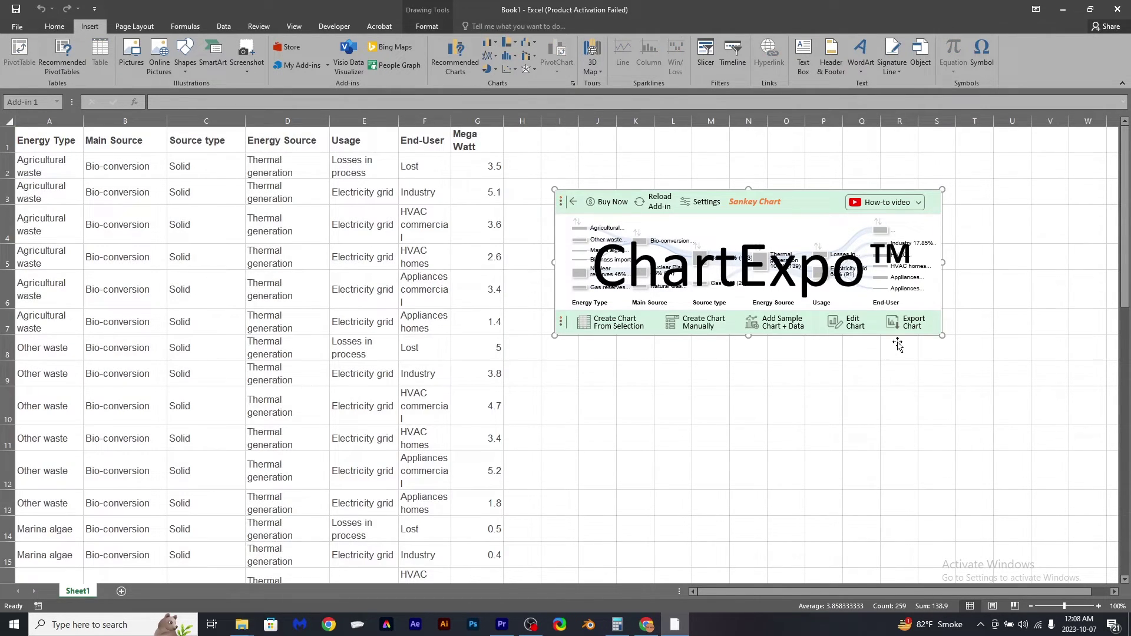
drag(940, 335, 1077, 560)
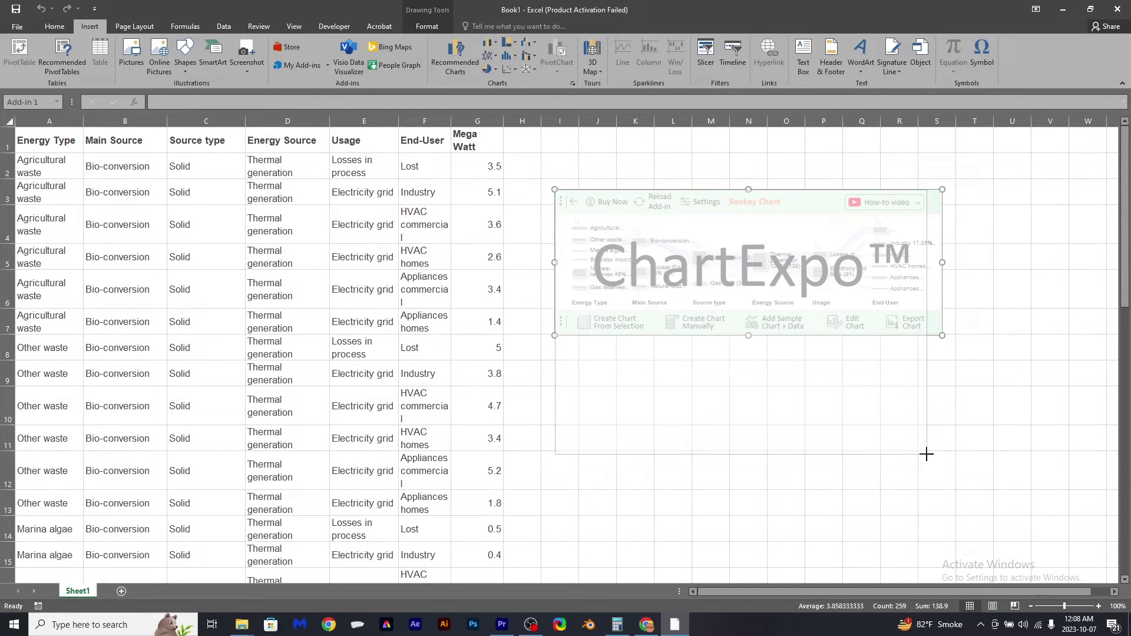